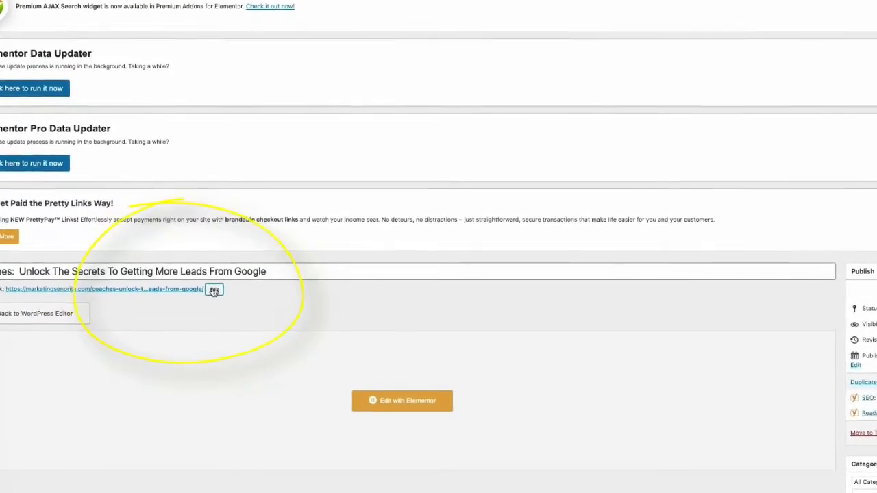
# Step: Change the post's permalink slug to google-ranking-for-coaches and update the published post
pyautogui.click(234, 285)
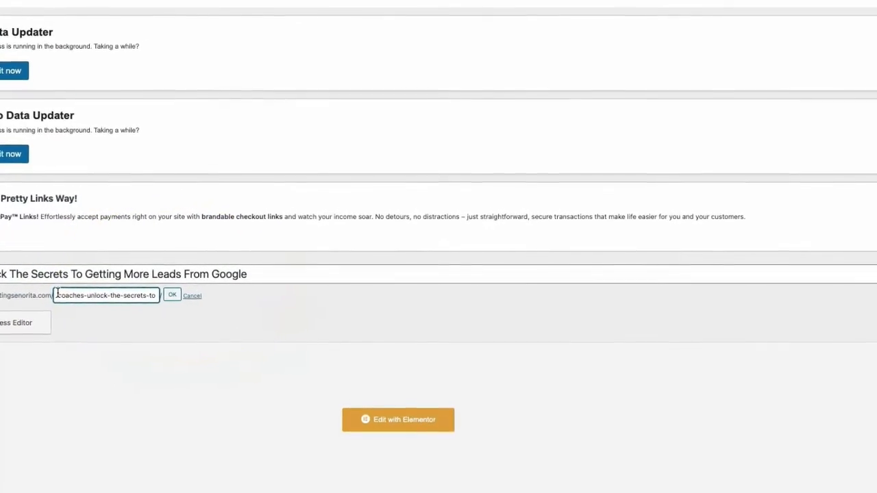
pyautogui.moveTo(84, 292)
pyautogui.mouseDown()
pyautogui.moveTo(126, 302)
pyautogui.moveTo(173, 285)
pyautogui.moveTo(183, 296)
pyautogui.mouseUp()
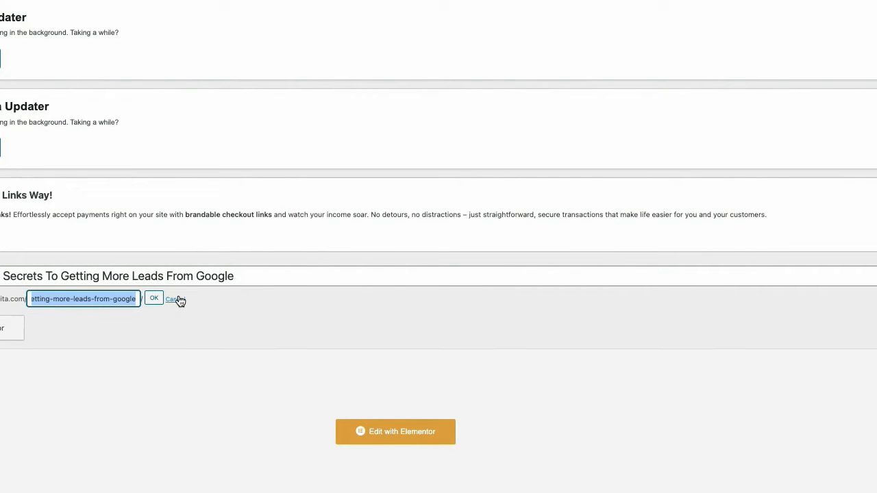
pyautogui.press('BackSpace')
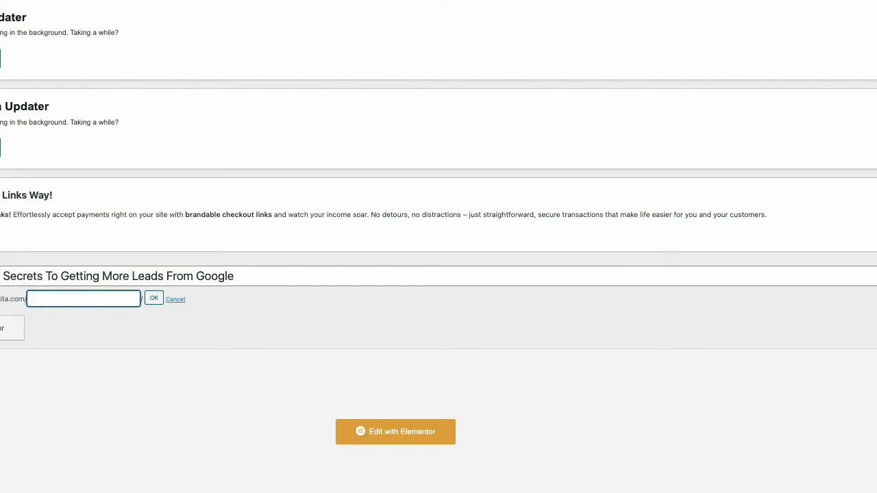
pyautogui.write('google-ranking-for-coaches')
pyautogui.click(154, 300)
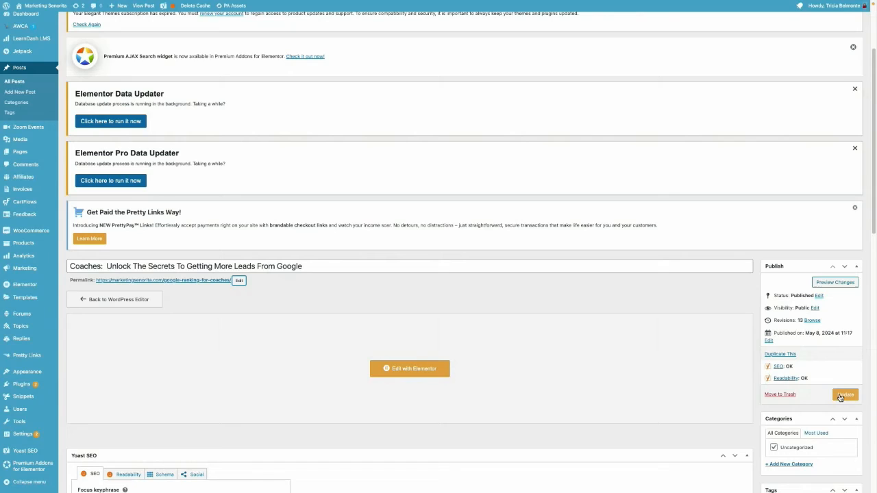
pyautogui.click(839, 396)
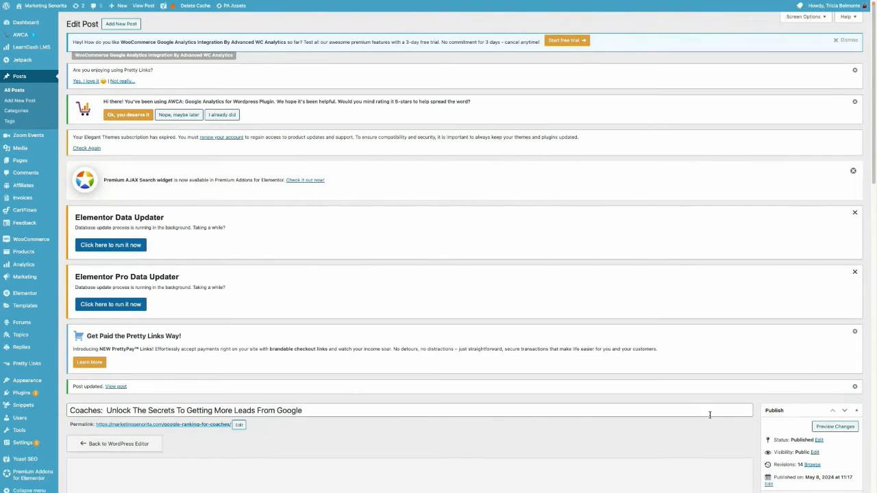
# Step: Open the 301 Redirects settings at the list of redirect rules
pyautogui.scroll(-4, 667, 393)
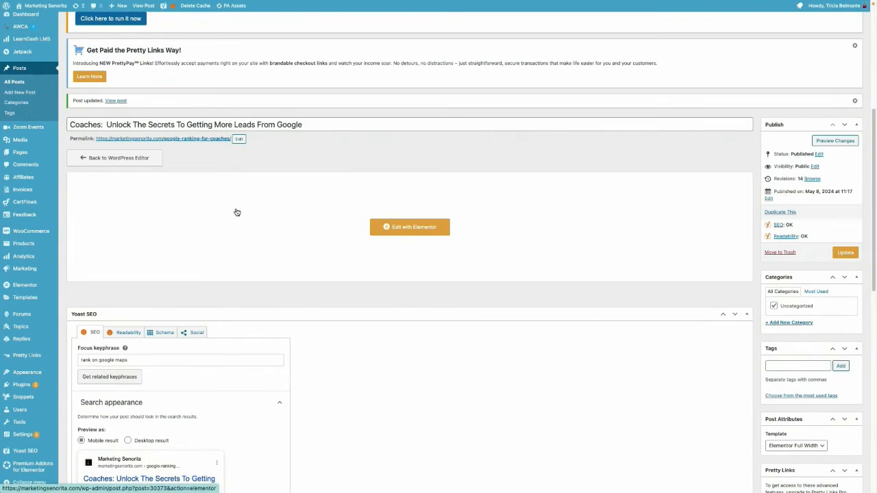
pyautogui.scroll(1, 197, 283)
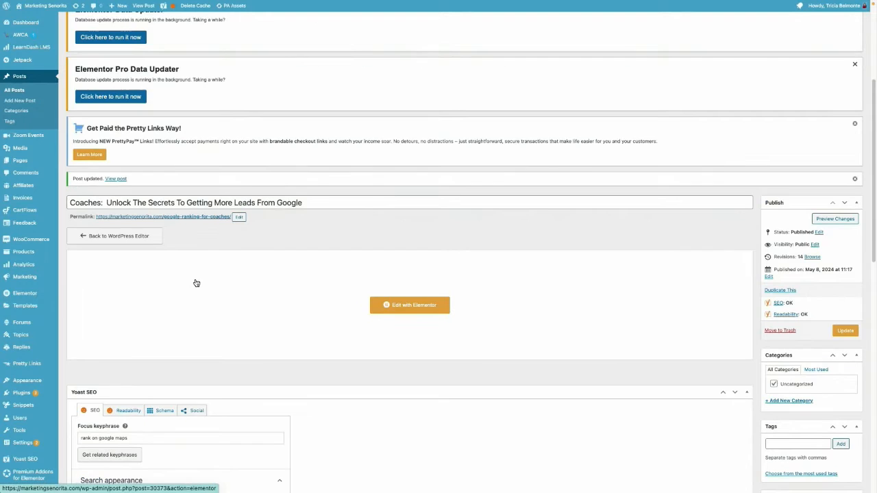
pyautogui.moveTo(28, 447)
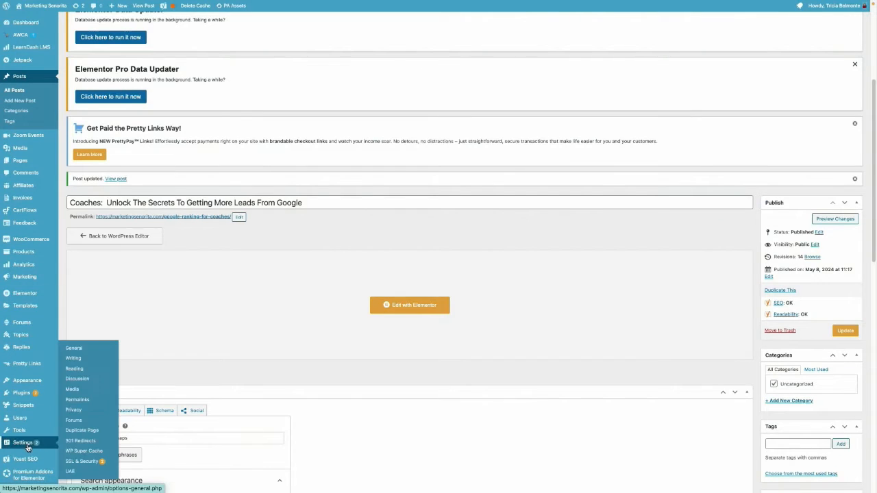
pyautogui.click(80, 441)
pyautogui.scroll(-5, 518, 261)
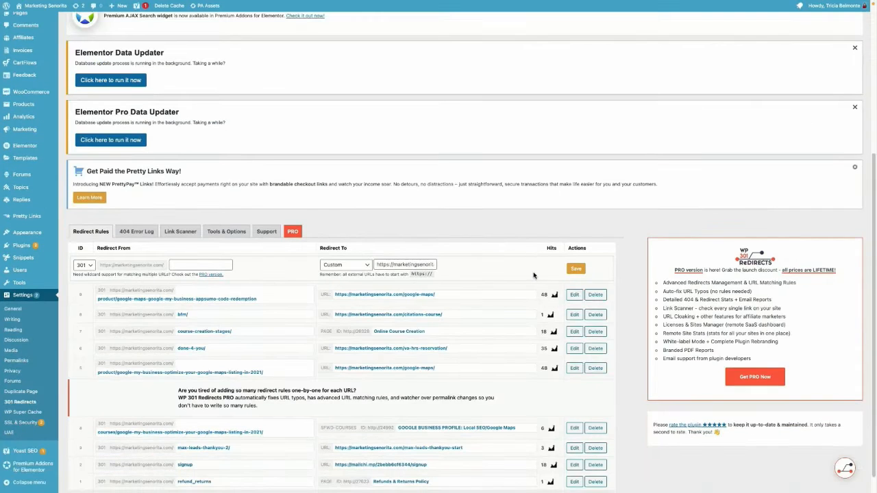
pyautogui.scroll(-1, 534, 275)
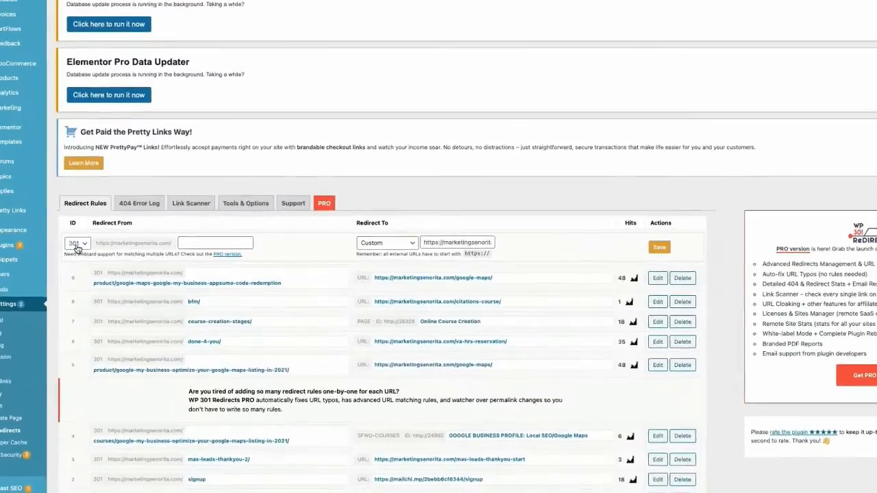
# Step: Keep the new rule's type at 301 and its target at Custom, and paste the old coaches-leads-from-google URL as the source
pyautogui.click(81, 245)
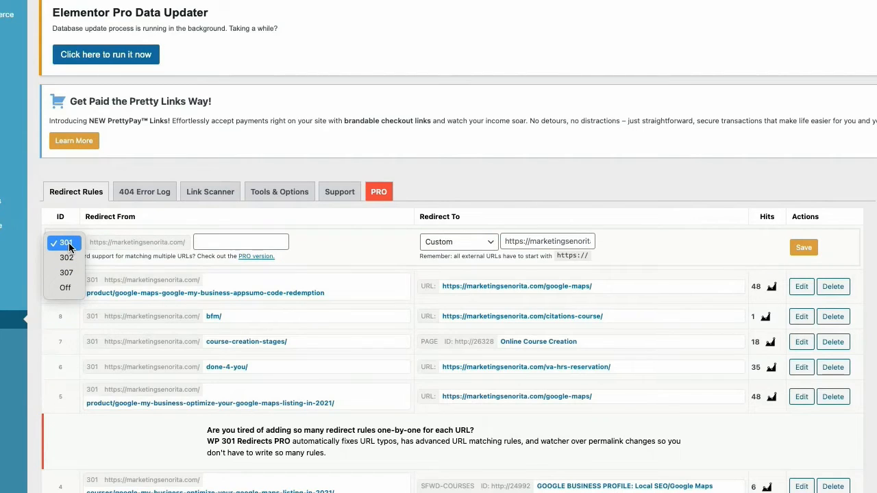
pyautogui.click(71, 245)
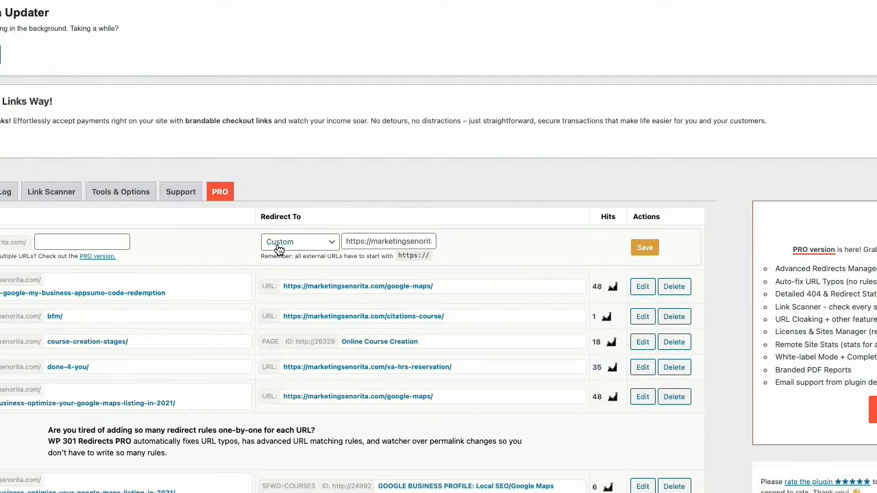
pyautogui.click(310, 244)
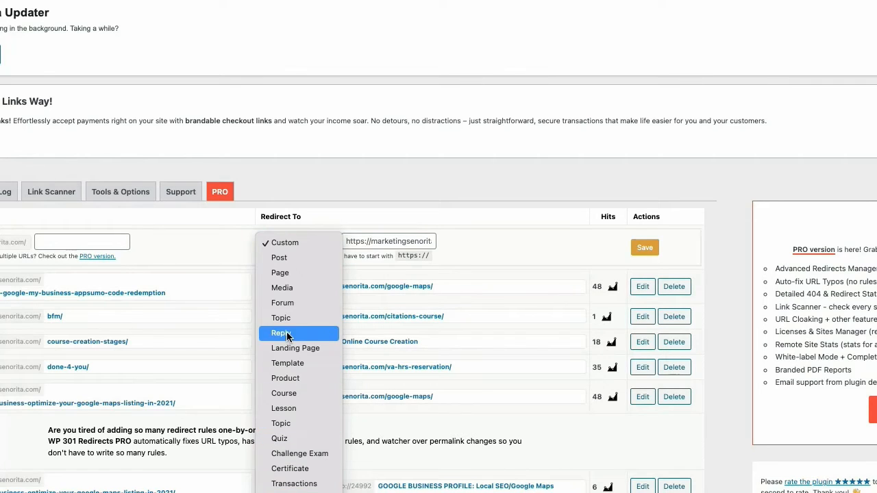
pyautogui.click(425, 223)
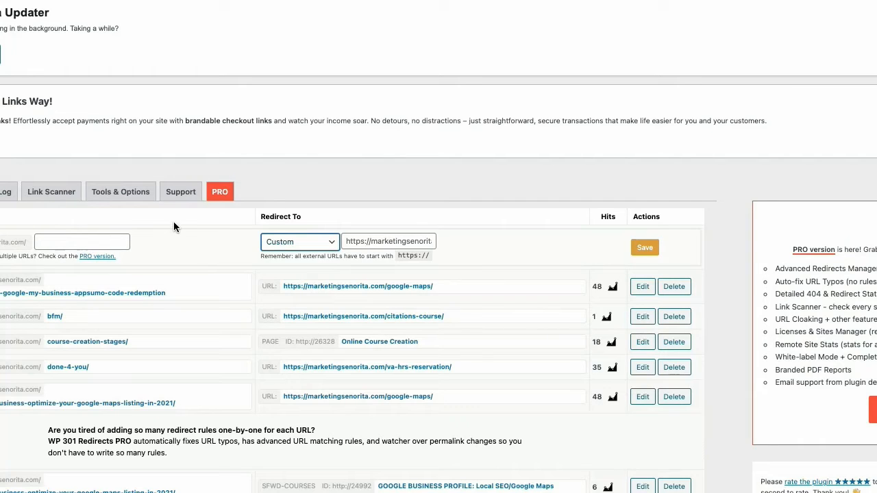
pyautogui.click(52, 241)
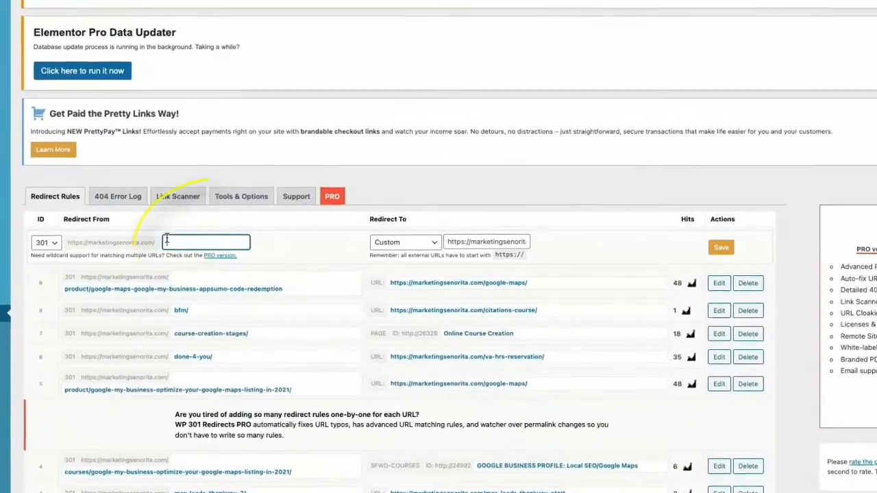
pyautogui.rightClick(169, 239)
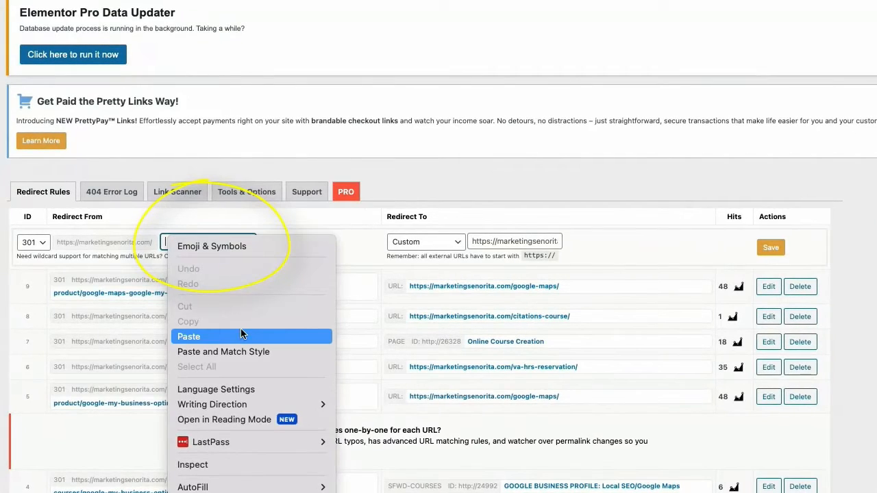
pyautogui.click(244, 333)
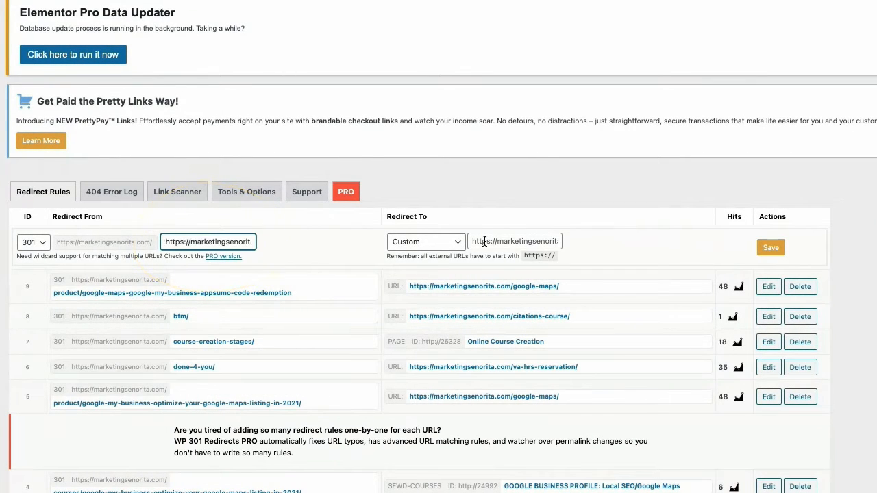
pyautogui.click(469, 240)
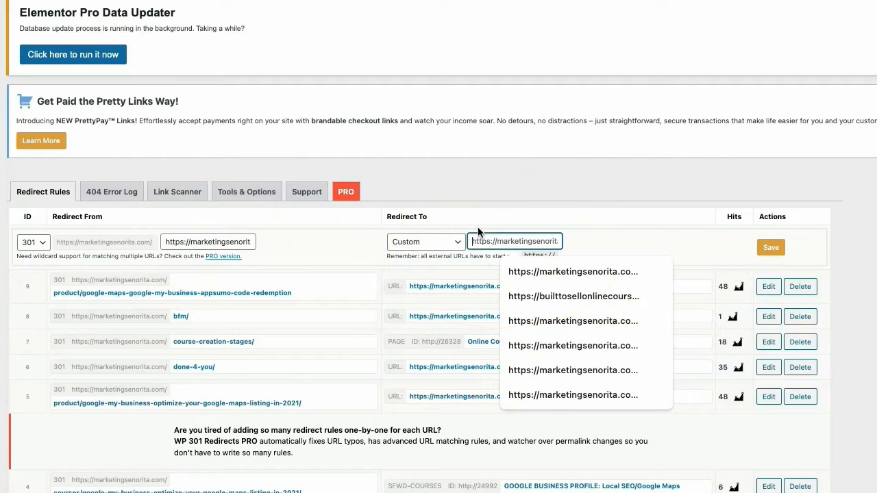
pyautogui.press('super+v')
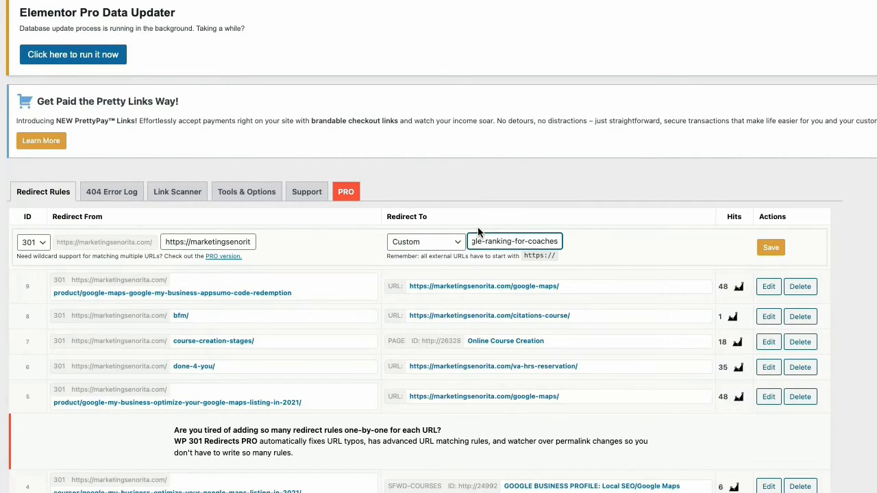
pyautogui.moveTo(514, 240); pyautogui.dragTo(463, 244)
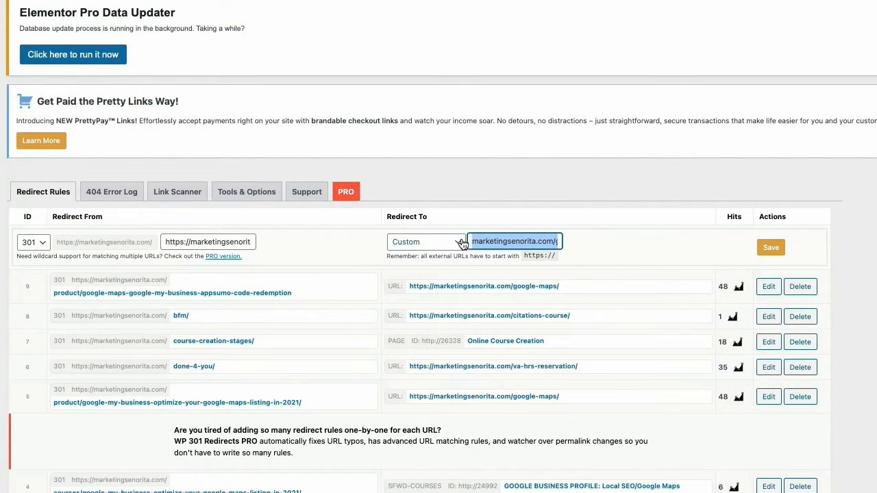
pyautogui.click(488, 241)
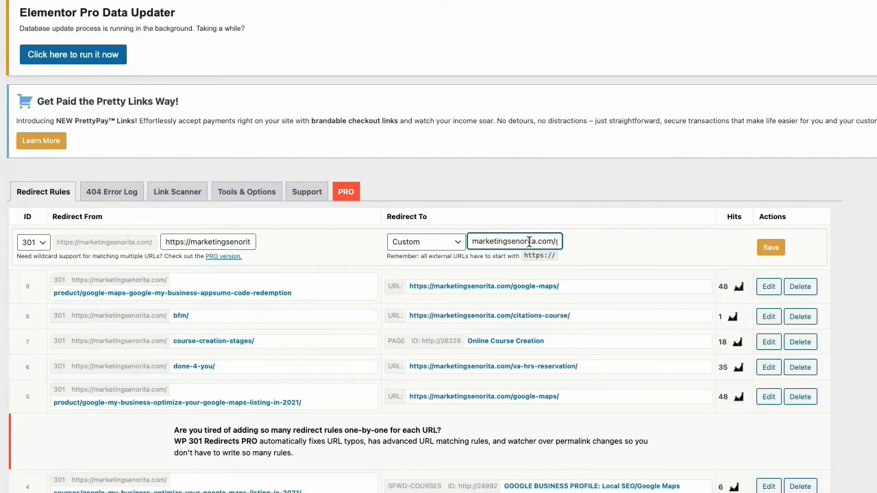
pyautogui.moveTo(529, 241); pyautogui.dragTo(471, 239)
pyautogui.click(472, 241)
pyautogui.write('https://')
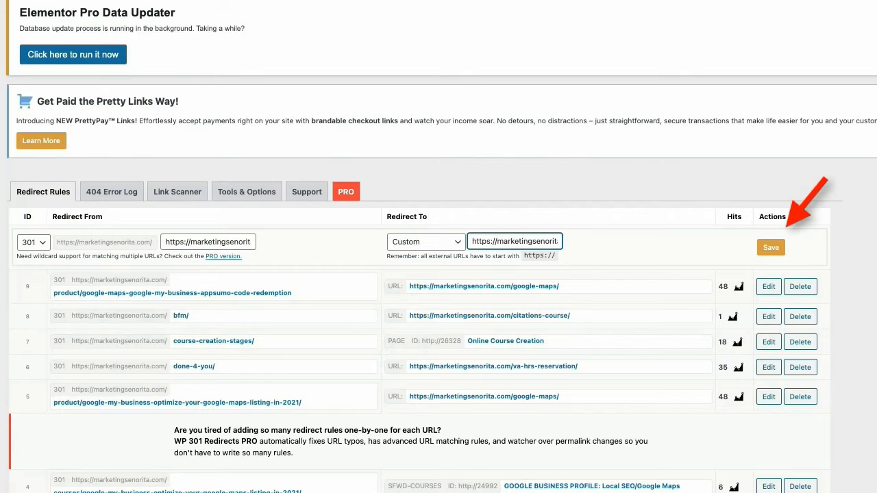
pyautogui.click(771, 250)
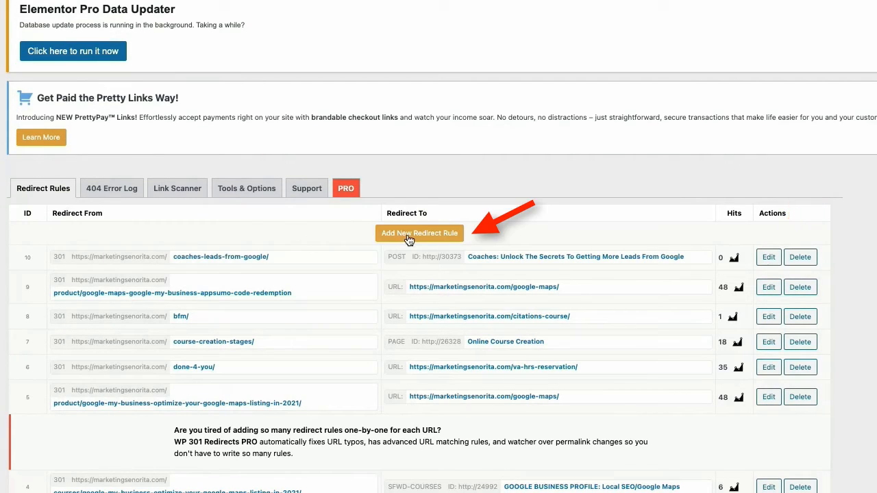
# Step: Add another 301 redirect rule with the original coaches-unlock-the-secrets-to-getting-more-leads-from-google URL as its source
pyautogui.click(407, 234)
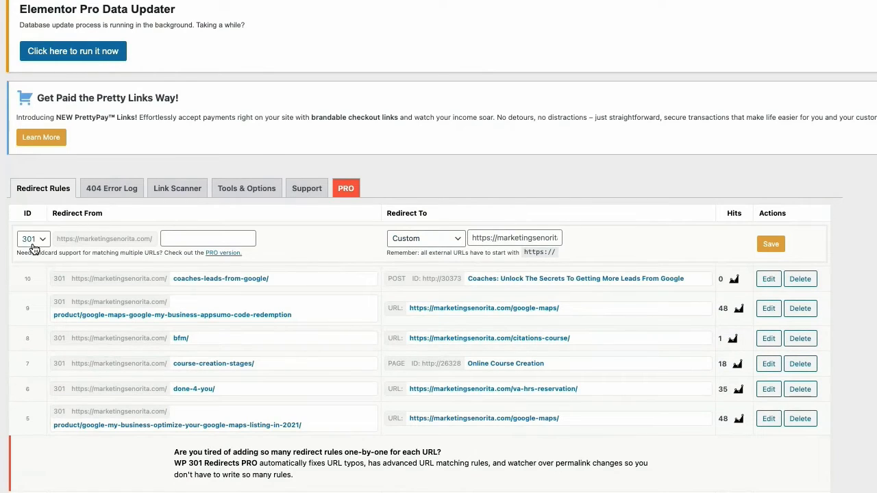
pyautogui.rightClick(165, 238)
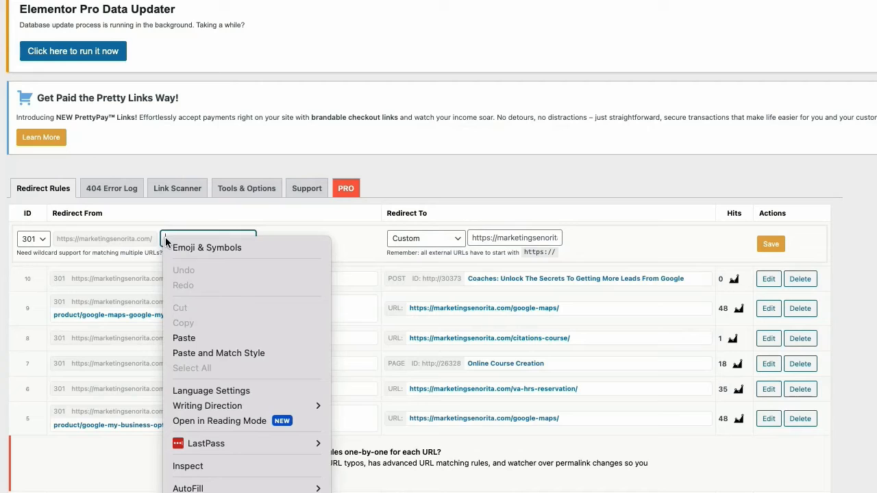
pyautogui.click(202, 342)
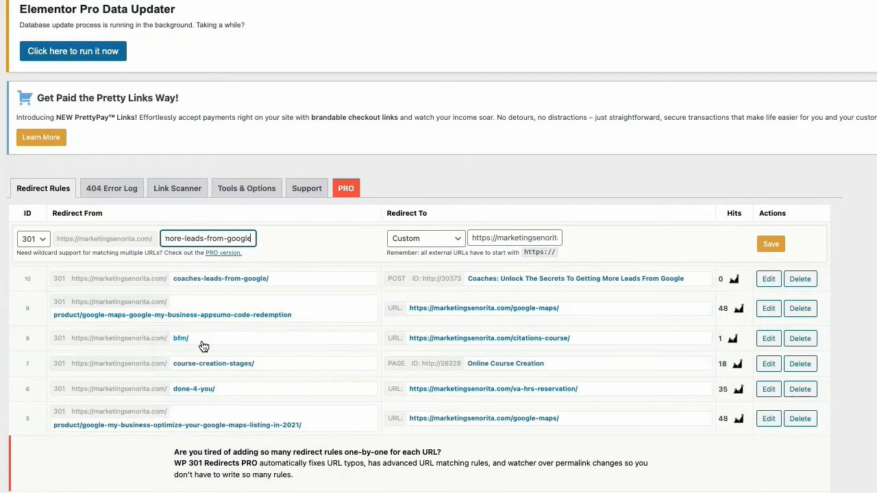
pyautogui.moveTo(210, 237); pyautogui.dragTo(149, 231)
pyautogui.click(206, 237)
# Step: Paste the google-ranking-for-coaches URL as the second rule's custom target and save the rule
pyautogui.click(472, 238)
pyautogui.rightClick(473, 237)
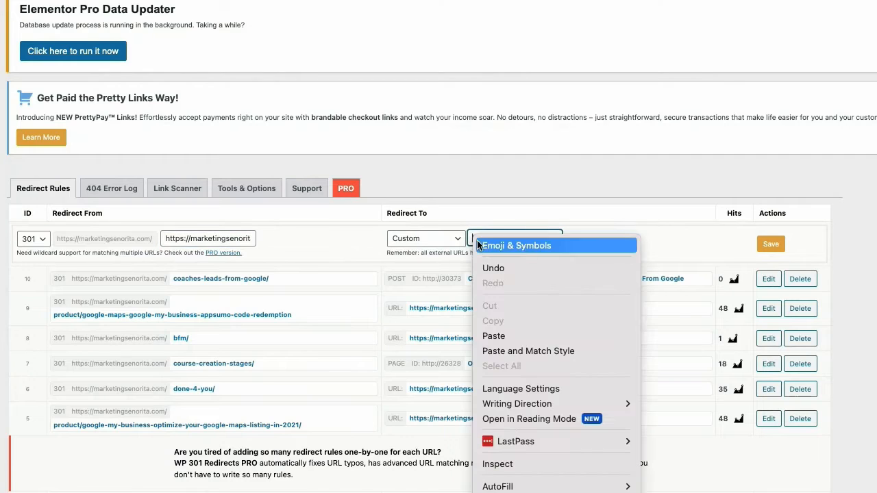
pyautogui.click(483, 335)
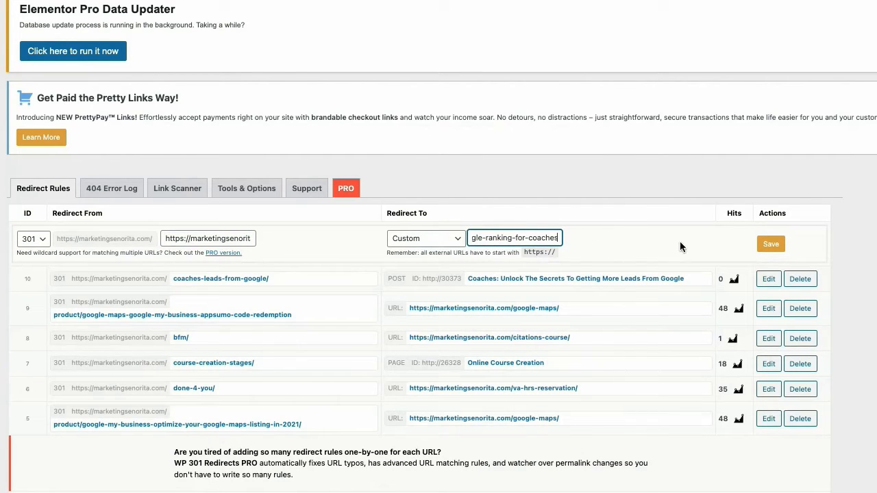
pyautogui.click(770, 244)
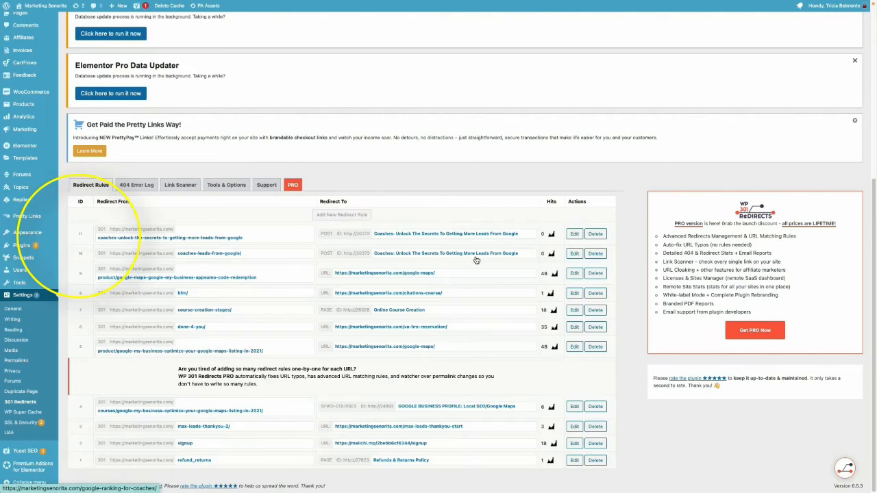
# Step: Start a new redirect rule of type 302 and go through its source and target URL fields
pyautogui.click(341, 215)
pyautogui.click(85, 218)
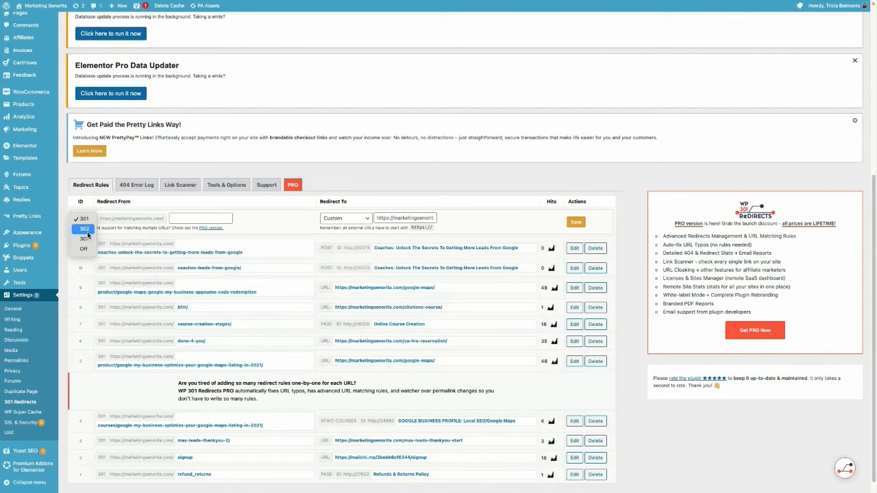
pyautogui.click(85, 230)
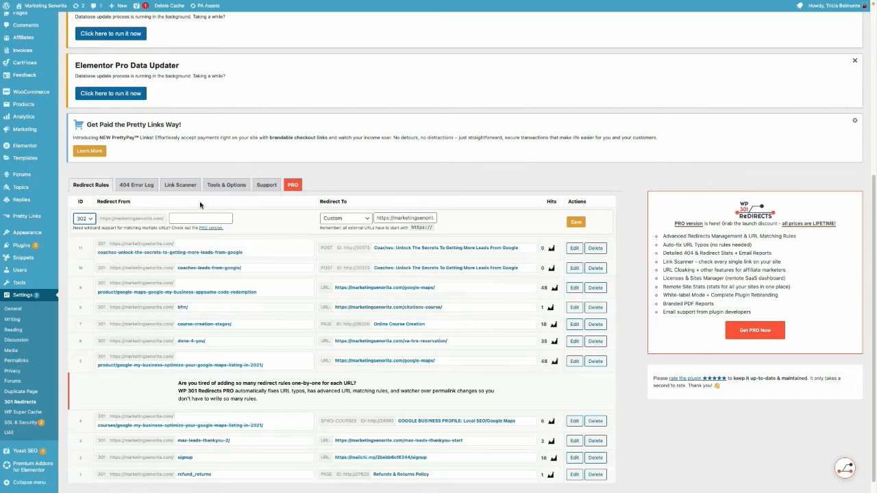
pyautogui.click(194, 218)
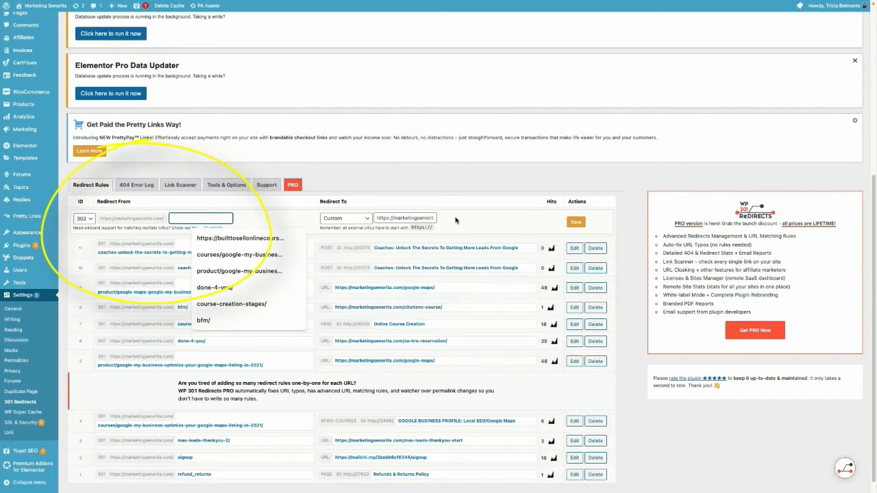
pyautogui.click(381, 218)
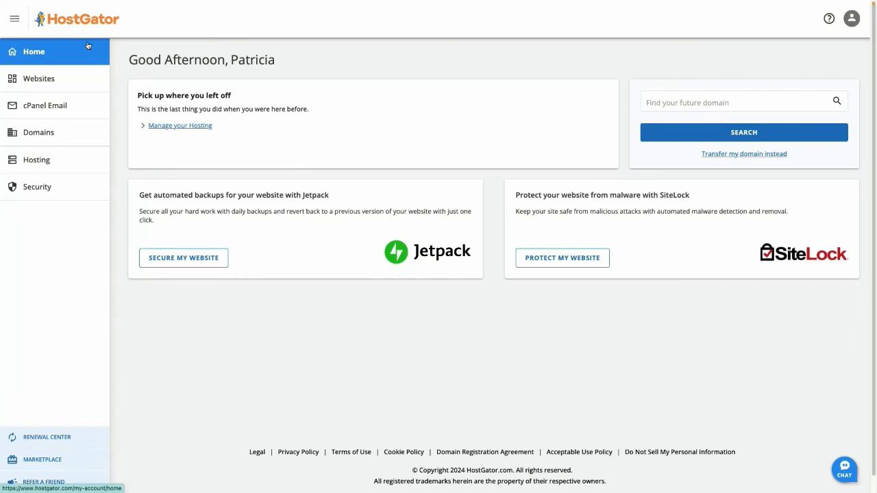
# Step: Switch to the HostGator account and open cPanel from the Baby Plan hosting page
pyautogui.click(47, 165)
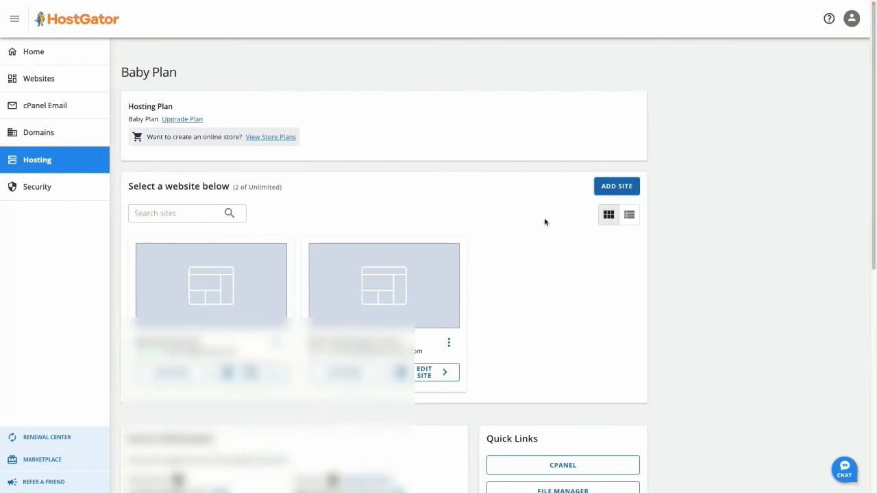
pyautogui.scroll(-2, 555, 244)
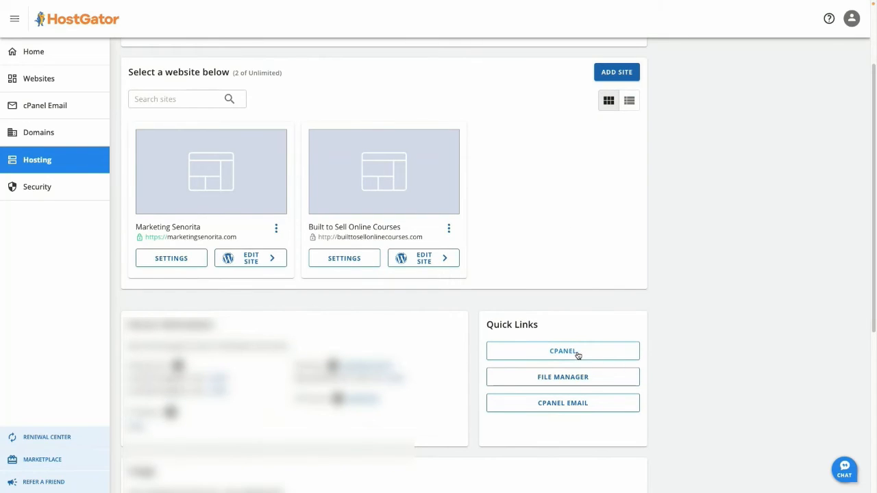
pyautogui.click(579, 352)
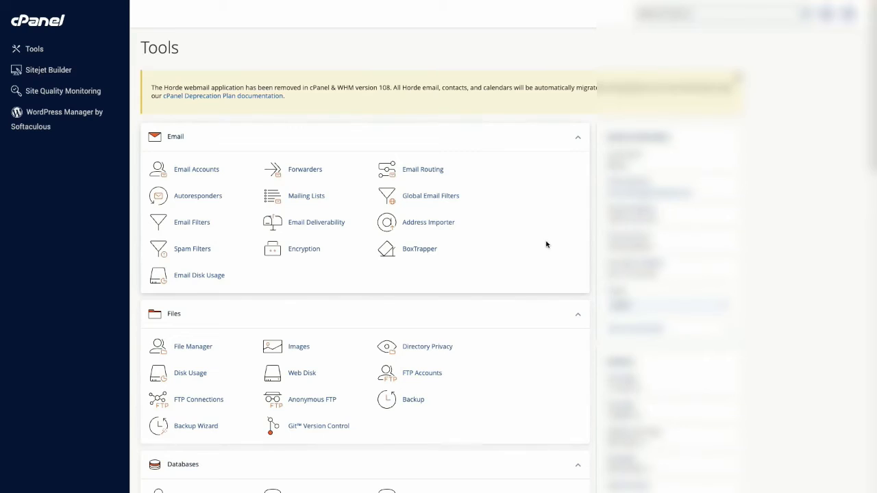
# Step: Open the Redirects tool from the Domains group of the cPanel tools
pyautogui.scroll(-3, 546, 245)
pyautogui.scroll(-4, 546, 245)
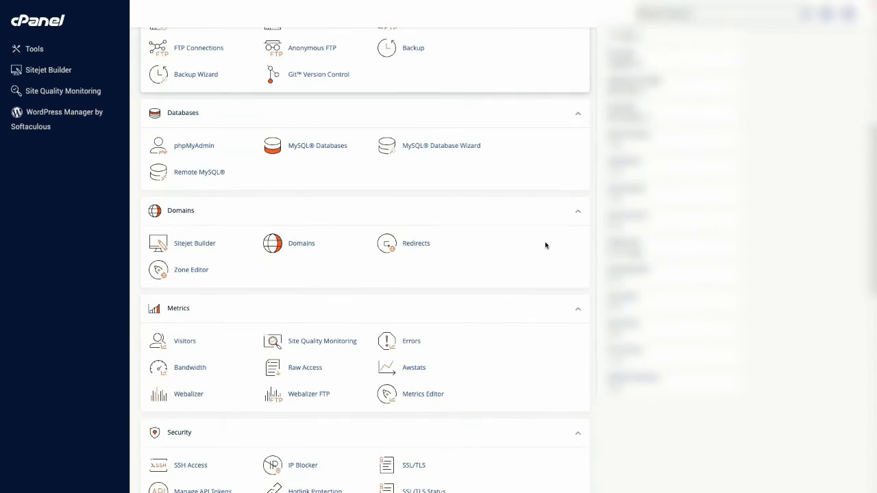
pyautogui.click(416, 244)
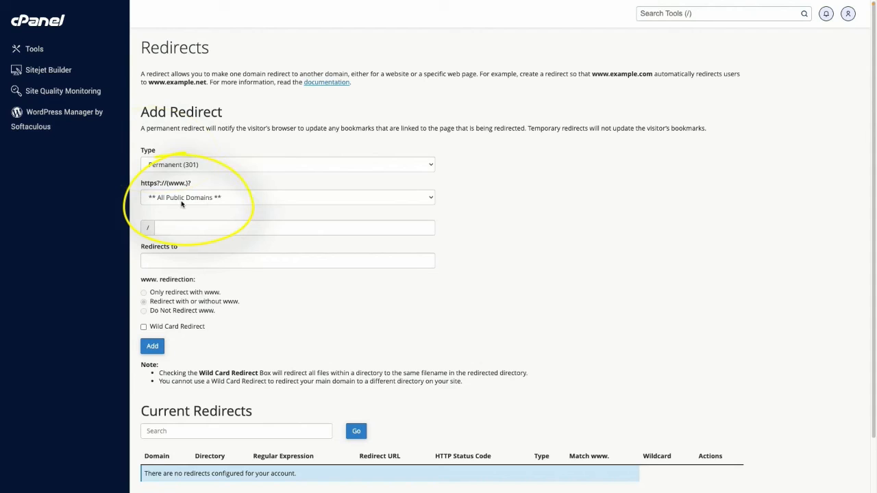
# Step: Choose marketingsenorita.com as the domain of the permanent (301) redirect and enter about as its source path
pyautogui.click(291, 202)
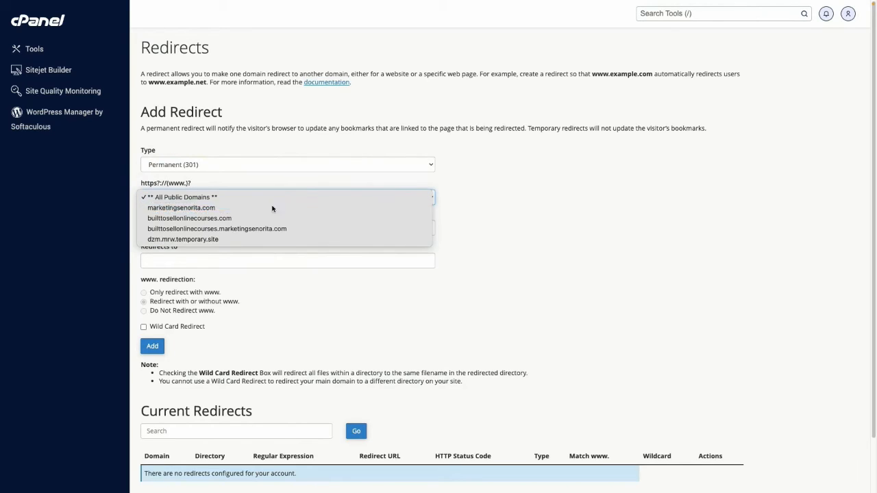
pyautogui.click(272, 207)
pyautogui.click(295, 227)
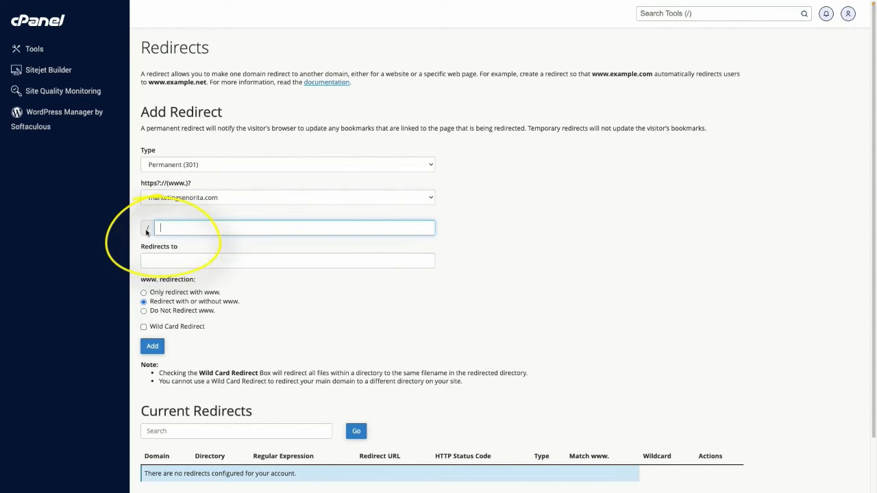
pyautogui.write('about')
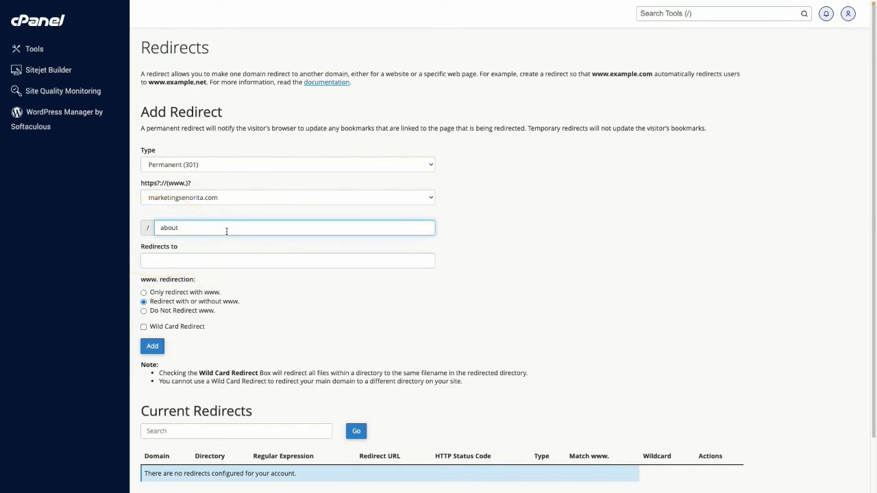
pyautogui.click(201, 264)
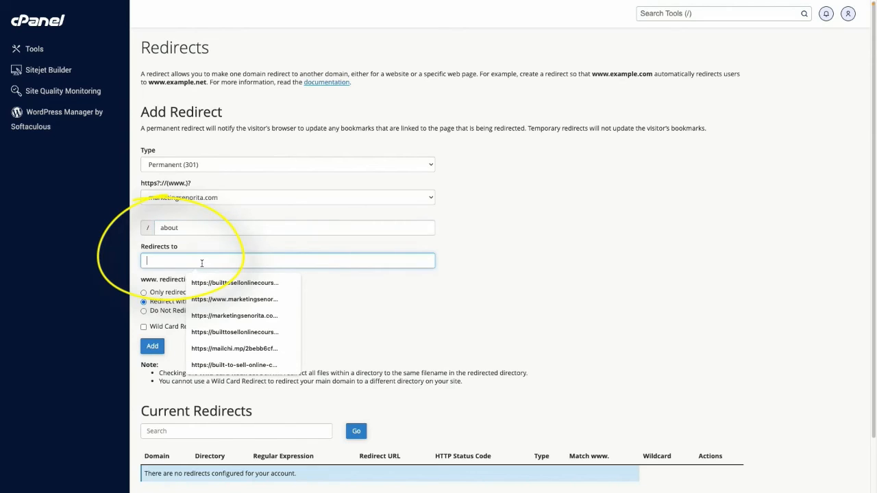
pyautogui.write('https://')
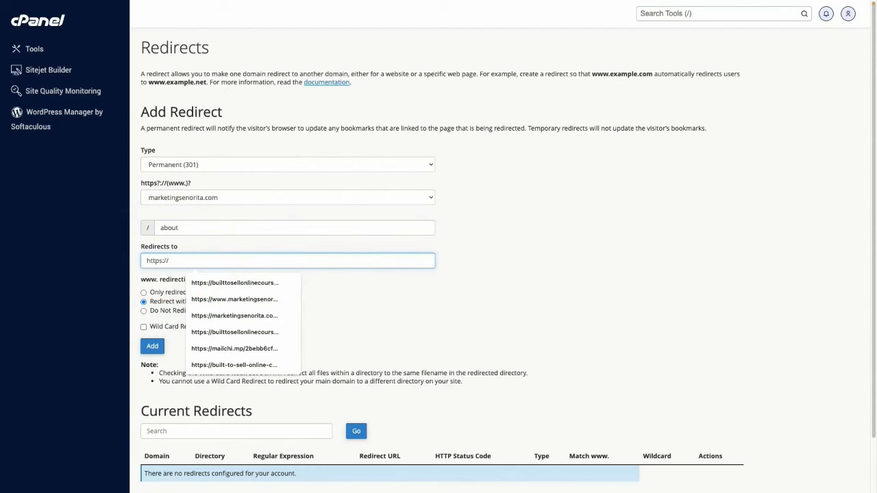
pyautogui.write('marketingsenorita.com/')
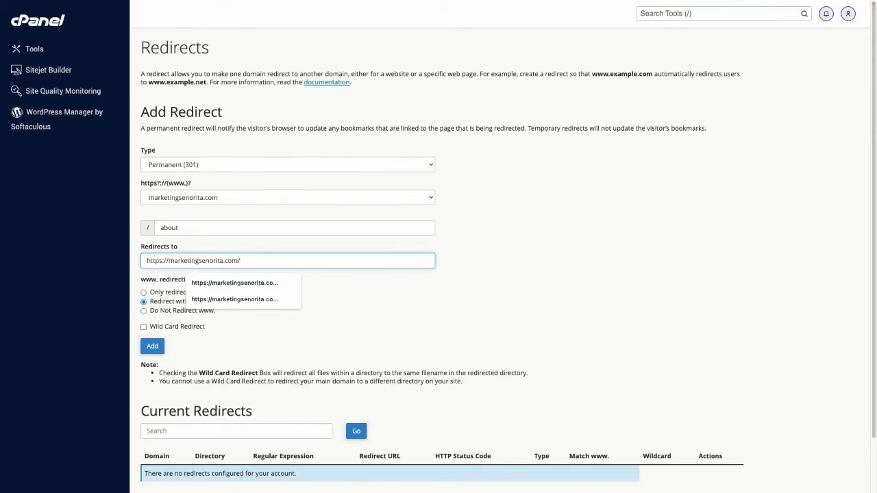
pyautogui.write('about-us')
pyautogui.click(269, 289)
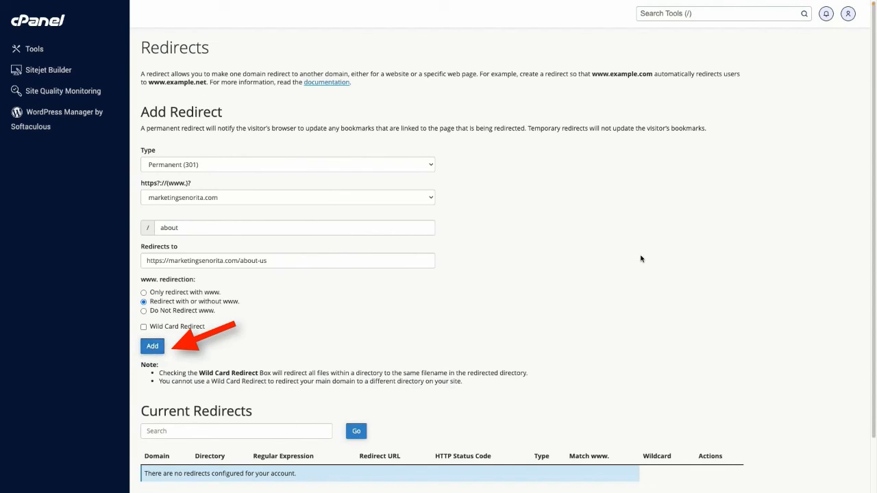
pyautogui.scroll(-2, 640, 259)
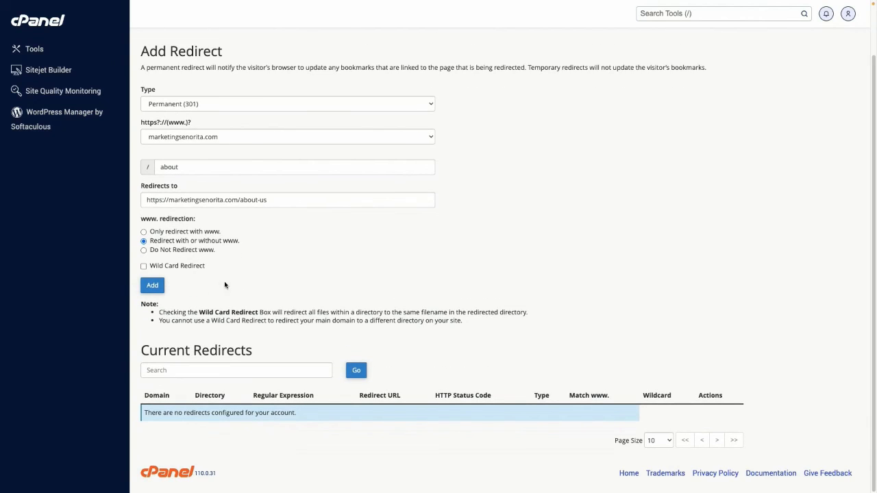